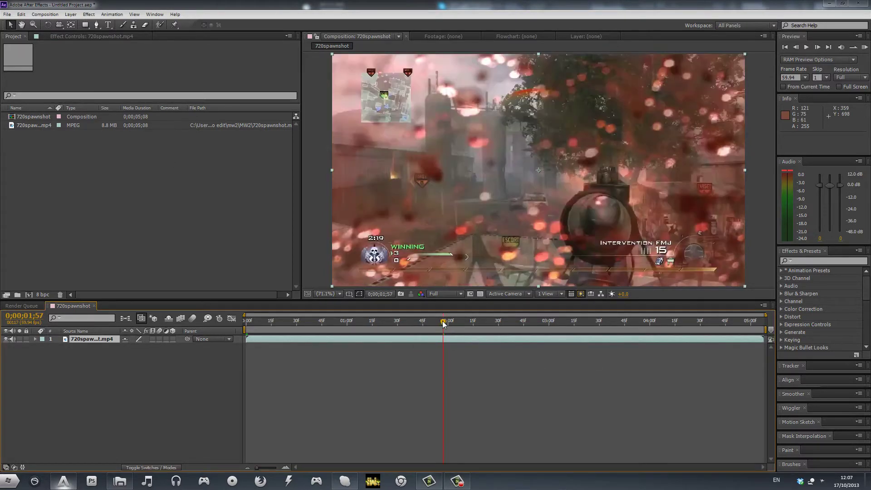
# Split the gameplay clip at 0;00;01;57 with Ctrl+Shift+D.
pyautogui.hotkey('ctrl', 'shift', 'd')
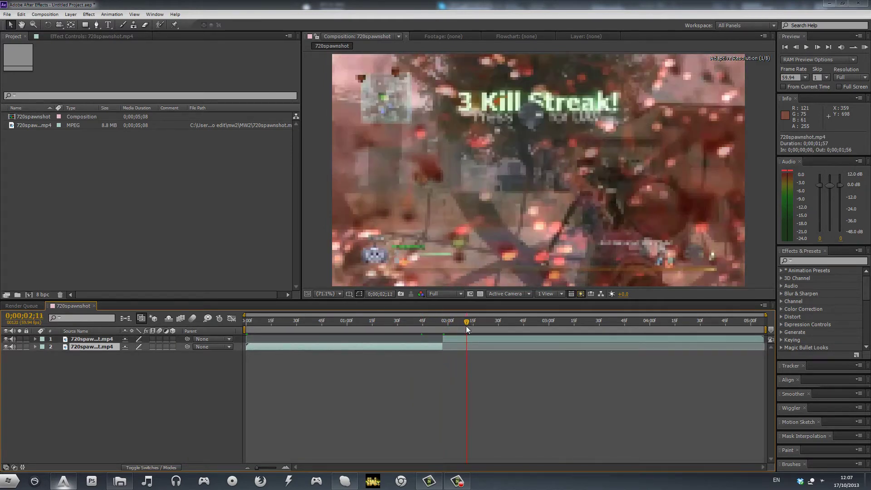
# Split the upper layer at 2;09 to isolate the 1;57–2;09 section.
pyautogui.moveTo(469, 325); pyautogui.dragTo(463, 327)
pyautogui.click(462, 341)
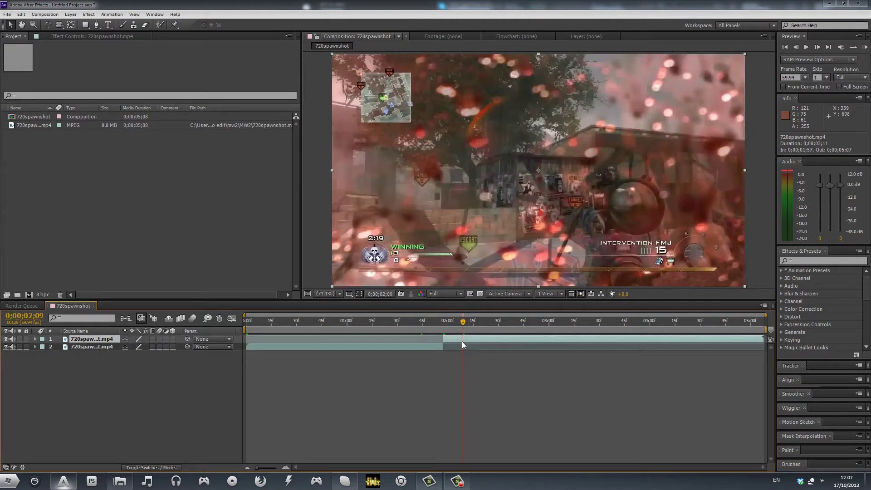
pyautogui.hotkey('ctrl', 'shift', 'd')
# Duplicate the short 1;57–2;09 layer and open it in the Layer panel.
pyautogui.click(442, 325)
pyautogui.click(449, 346)
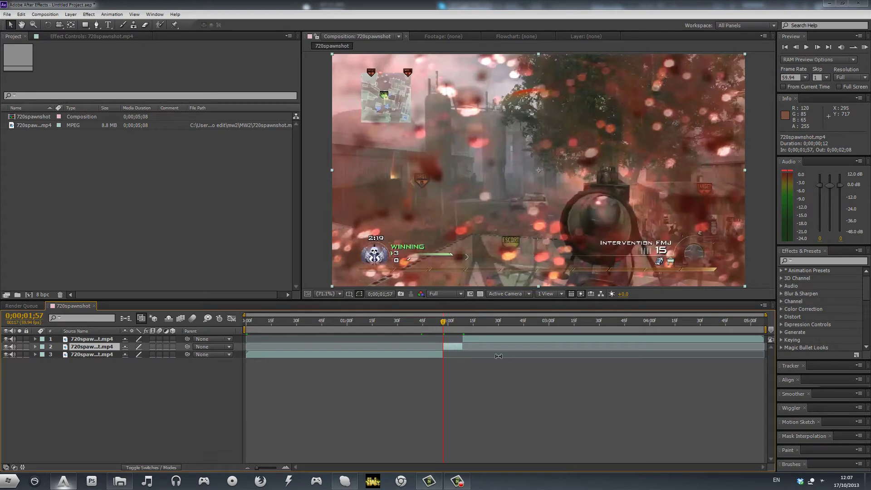
pyautogui.hotkey('ctrl', 'd')
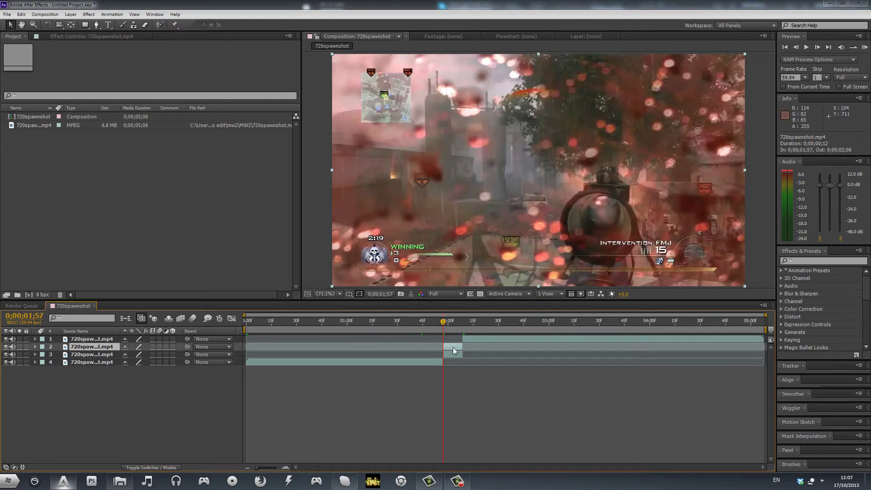
pyautogui.doubleClick(454, 349)
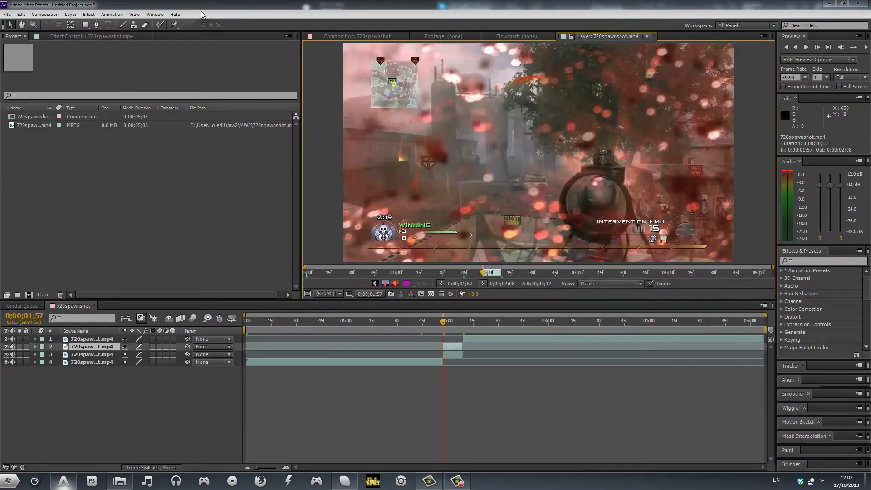
# Roto-brush the gun with a smaller brush, excluding nearby background and the ammo readout.
pyautogui.click(160, 24)
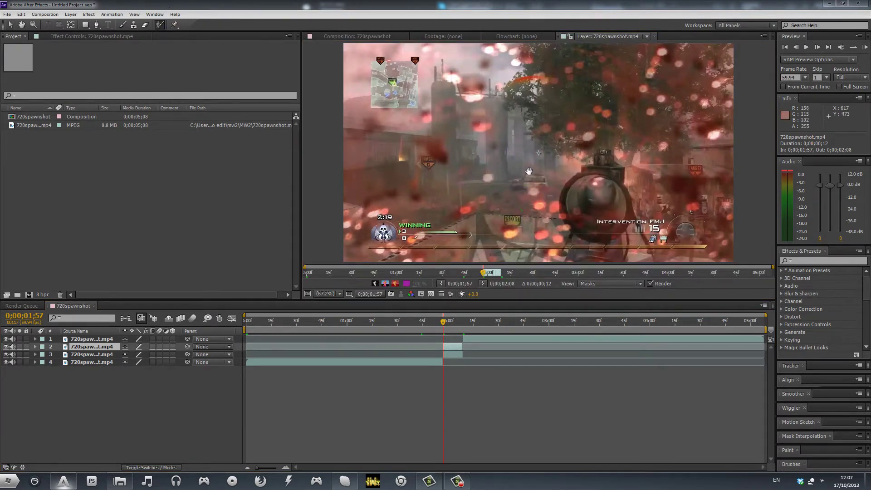
pyautogui.scroll(1, 526, 131)
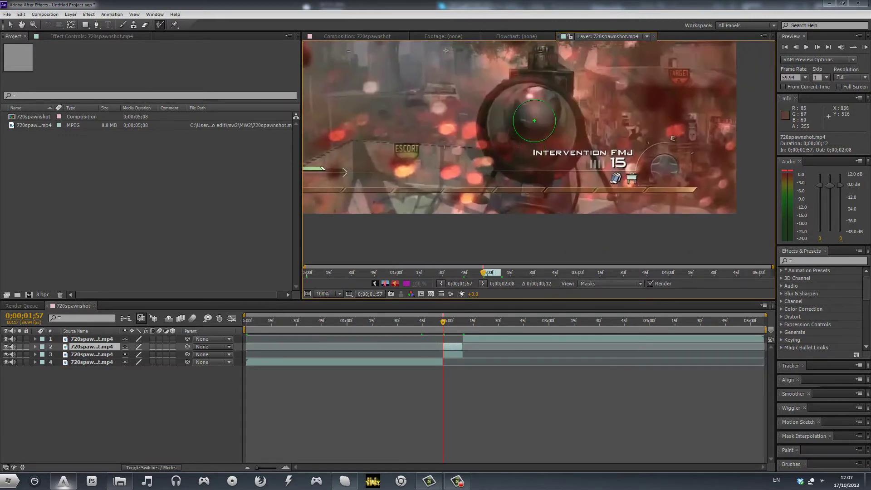
pyautogui.moveTo(535, 121); pyautogui.dragTo(534, 122)
pyautogui.moveTo(448, 94); pyautogui.dragTo(462, 97)
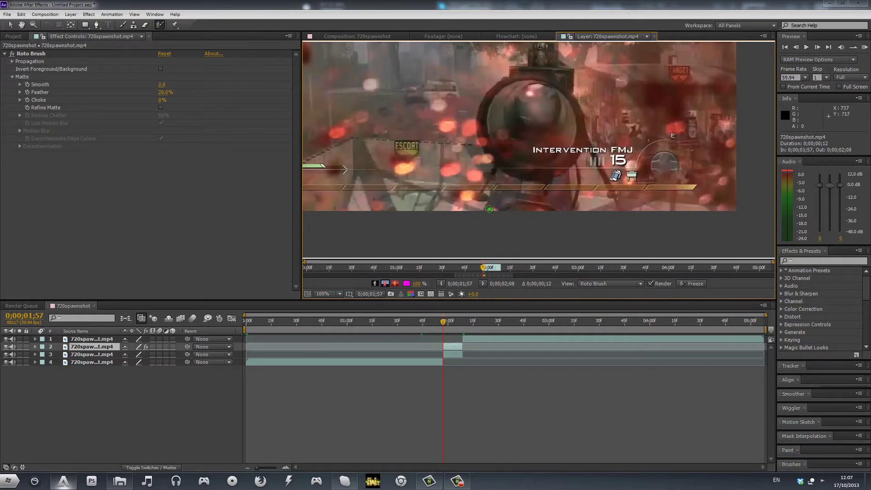
pyautogui.moveTo(488, 210)
pyautogui.mouseDown()
pyautogui.moveTo(516, 159)
pyautogui.moveTo(579, 148)
pyautogui.moveTo(574, 111)
pyautogui.moveTo(515, 72)
pyautogui.moveTo(562, 84)
pyautogui.moveTo(550, 52)
pyautogui.mouseUp()
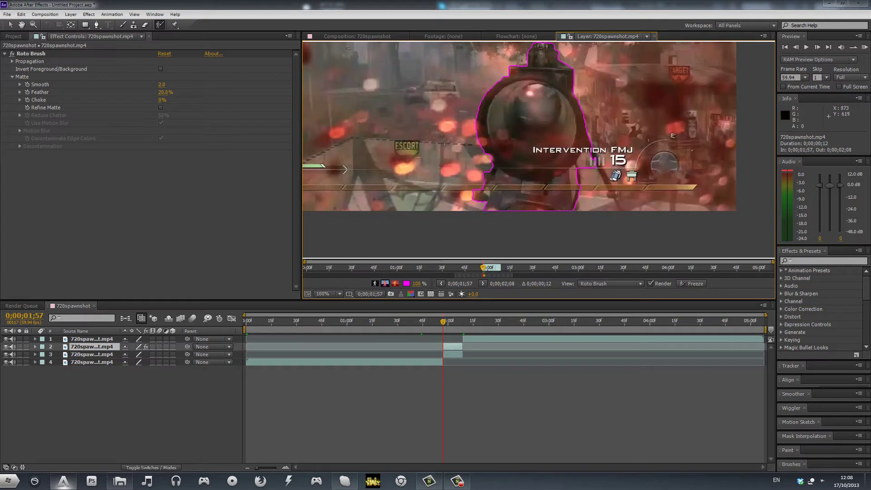
pyautogui.moveTo(592, 162); pyautogui.dragTo(577, 178)
# Carry the gun matte forward and remove stray background from it.
pyautogui.hscroll(2, 590, 199)
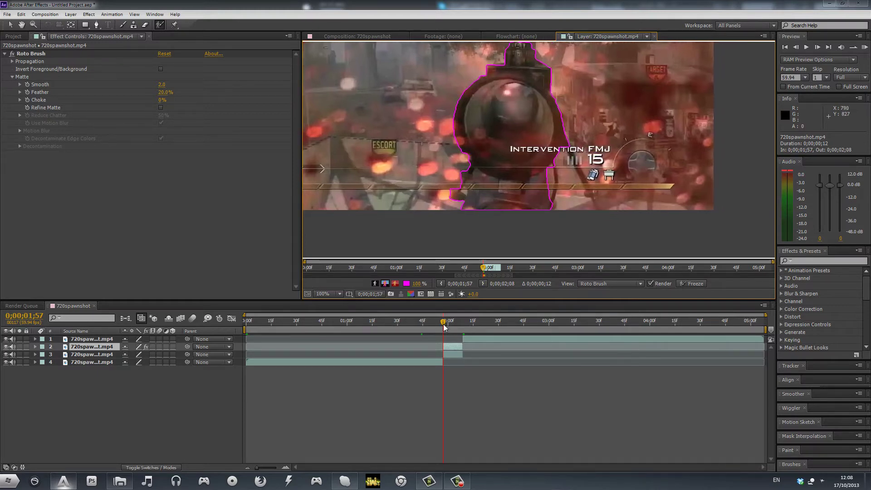
pyautogui.moveTo(444, 327); pyautogui.dragTo(446, 327)
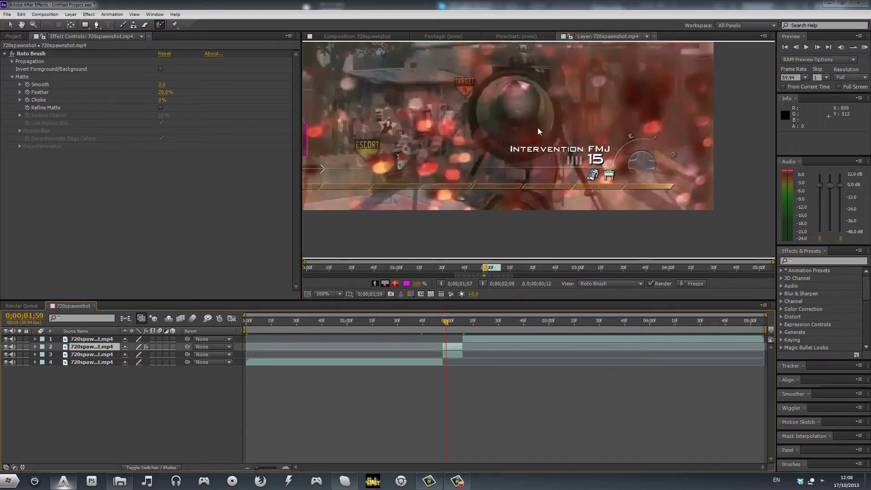
pyautogui.hscroll(-5, 413, 132)
pyautogui.moveTo(393, 171)
pyautogui.mouseDown()
pyautogui.moveTo(398, 130)
pyautogui.moveTo(415, 109)
pyautogui.moveTo(447, 107)
pyautogui.moveTo(472, 150)
pyautogui.moveTo(467, 226)
pyautogui.mouseUp()
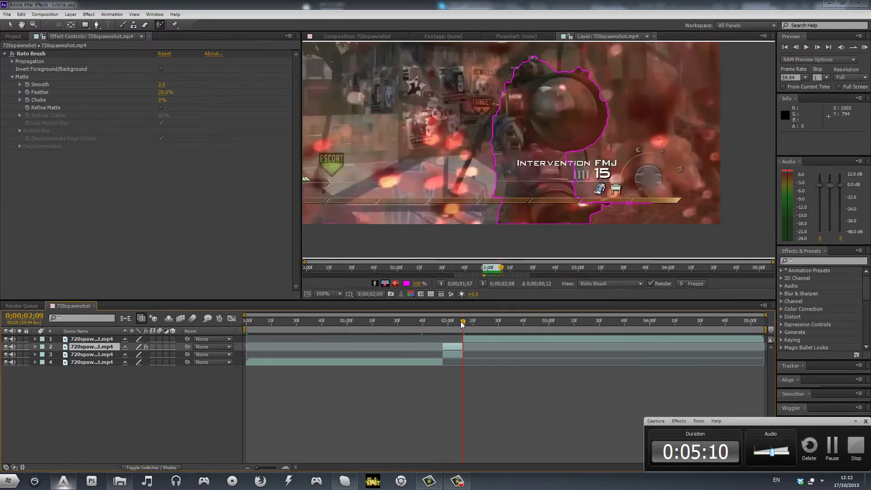
# Hide the duplicate third layer so only the roto-brushed gun shows.
pyautogui.click(286, 468)
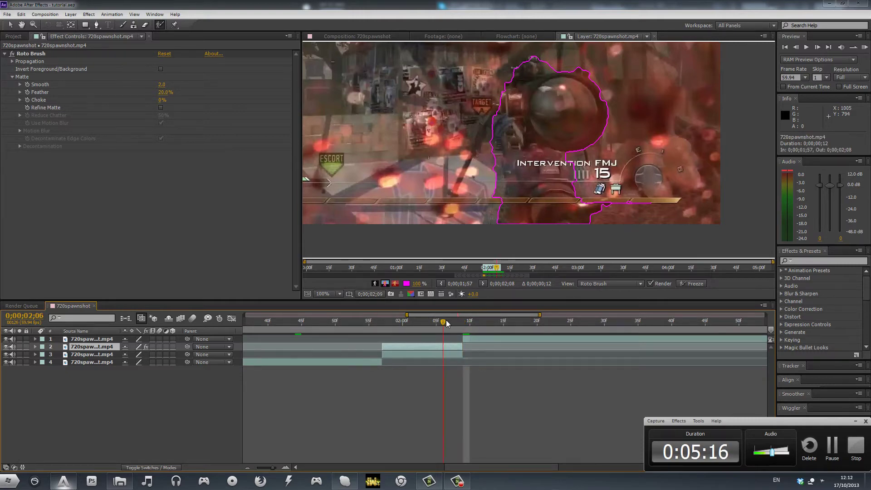
pyautogui.click(385, 355)
pyautogui.click(6, 355)
pyautogui.click(417, 348)
pyautogui.click(424, 322)
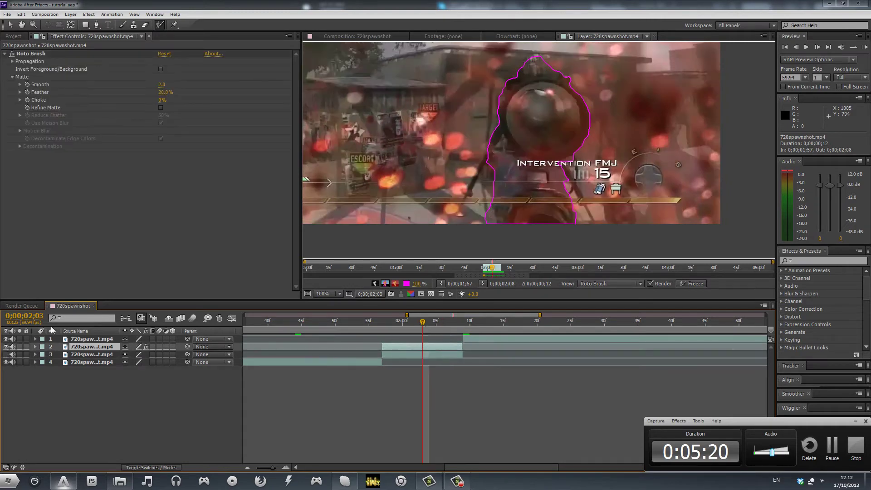
pyautogui.click(338, 37)
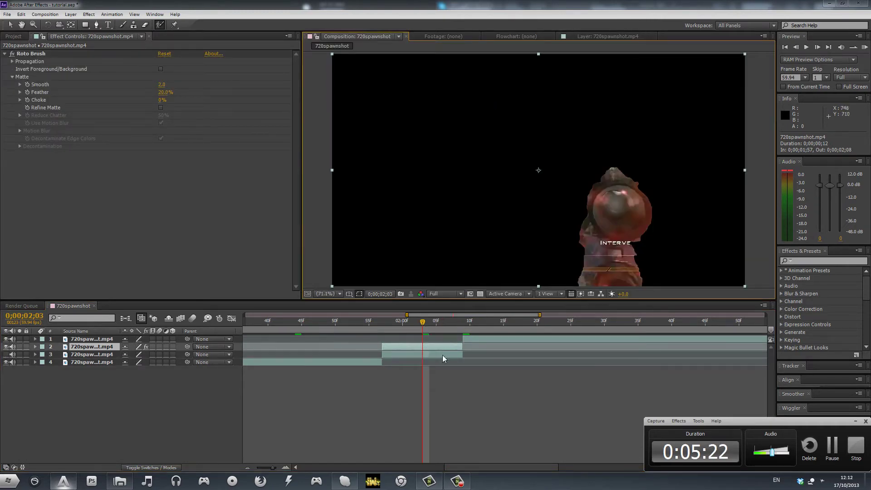
# Set the work area to 1;57–2;09 and preview the cut-out gun.
pyautogui.moveTo(380, 323)
pyautogui.mouseDown()
pyautogui.moveTo(395, 328)
pyautogui.moveTo(381, 331)
pyautogui.mouseUp()
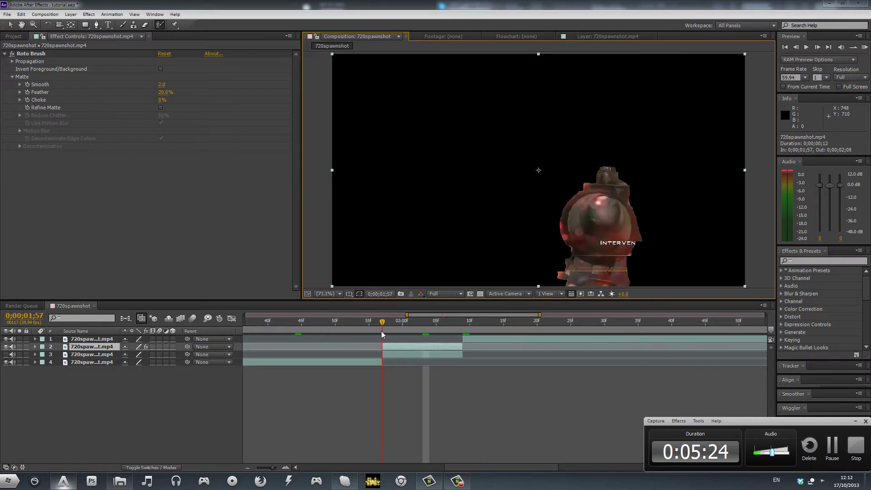
pyautogui.press('b')
pyautogui.click(463, 323)
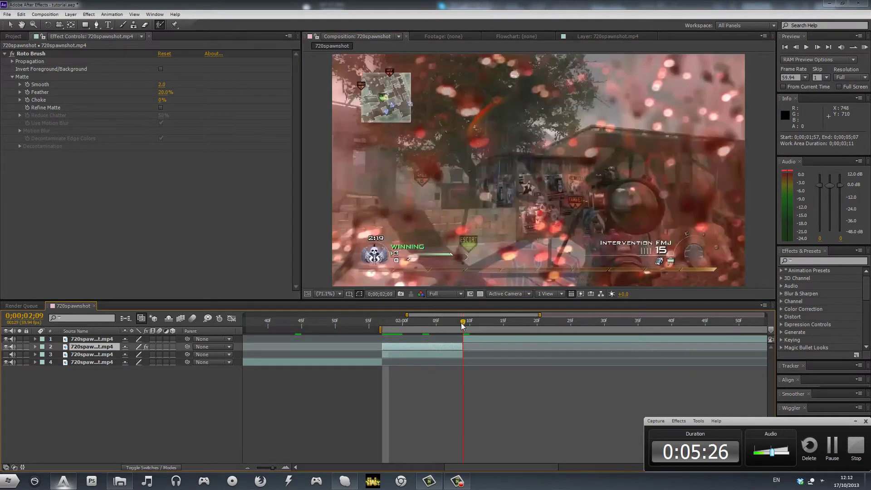
pyautogui.press('n')
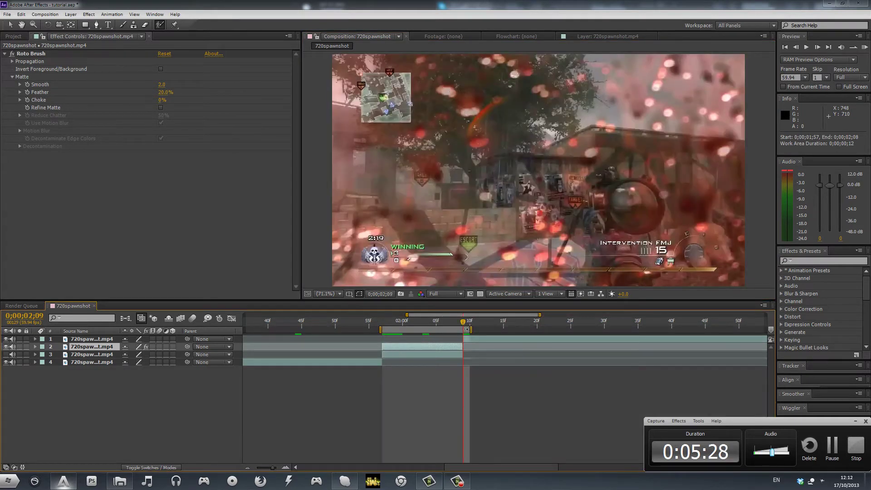
pyautogui.press('KP_0')
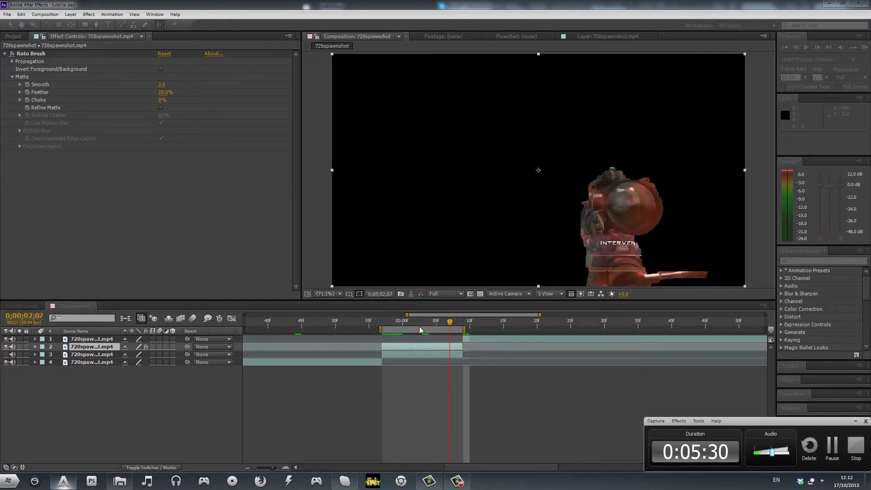
pyautogui.click(455, 362)
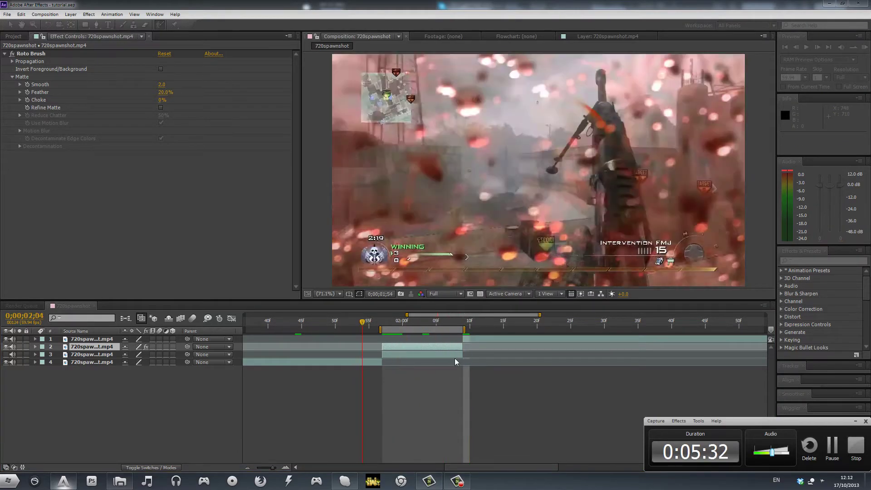
# Add the composition to the render queue with AVI RGB + Alpha output.
pyautogui.click(475, 366)
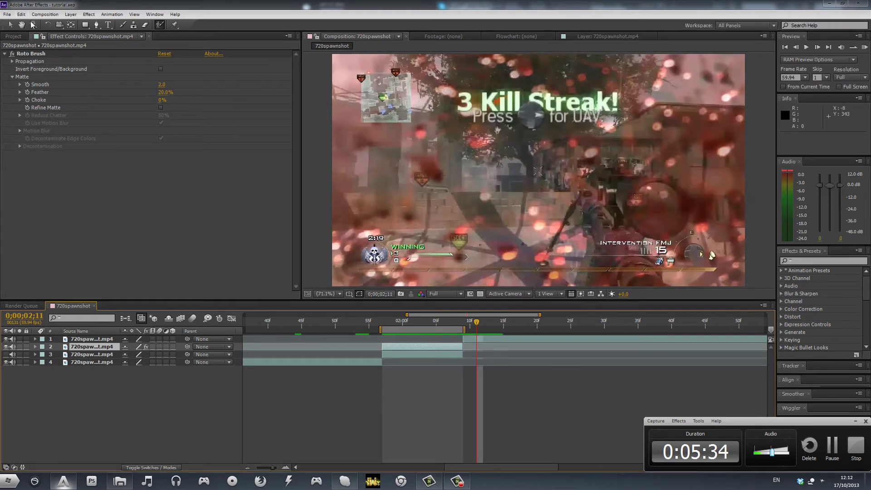
pyautogui.click(44, 14)
pyautogui.click(56, 144)
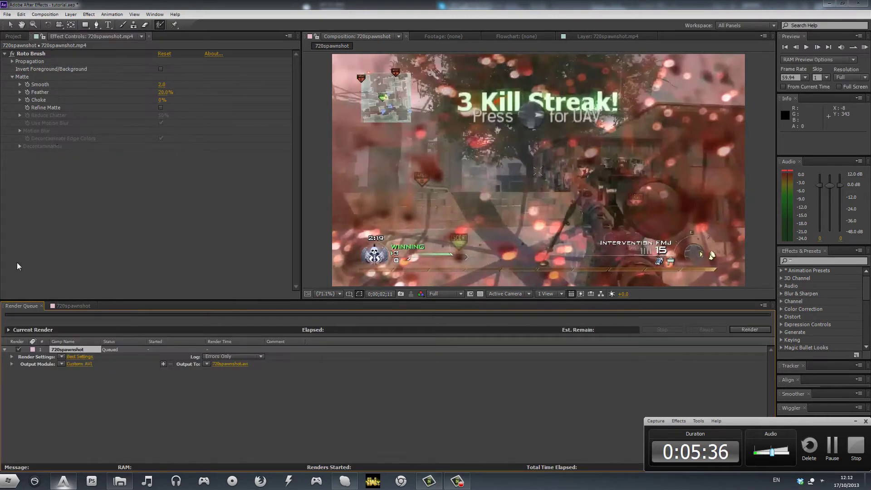
pyautogui.click(62, 364)
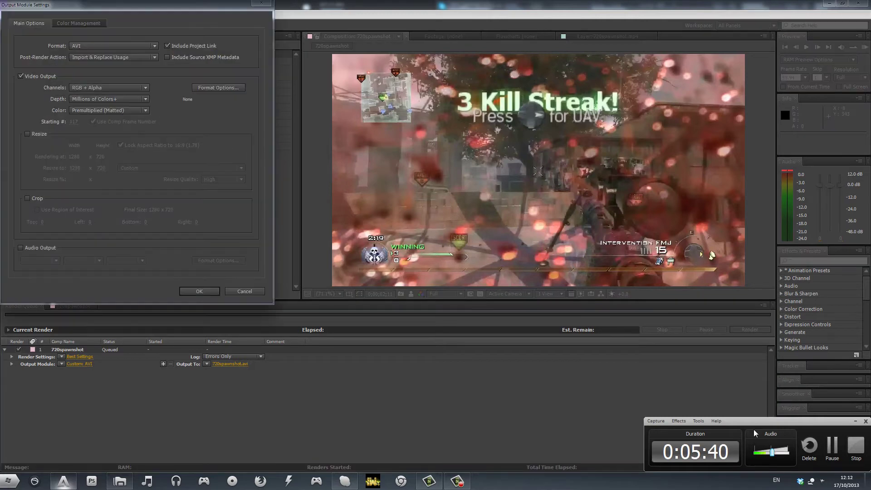
pyautogui.moveTo(753, 431)
pyautogui.mouseDown()
pyautogui.moveTo(719, 447)
pyautogui.moveTo(754, 482)
pyautogui.mouseUp()
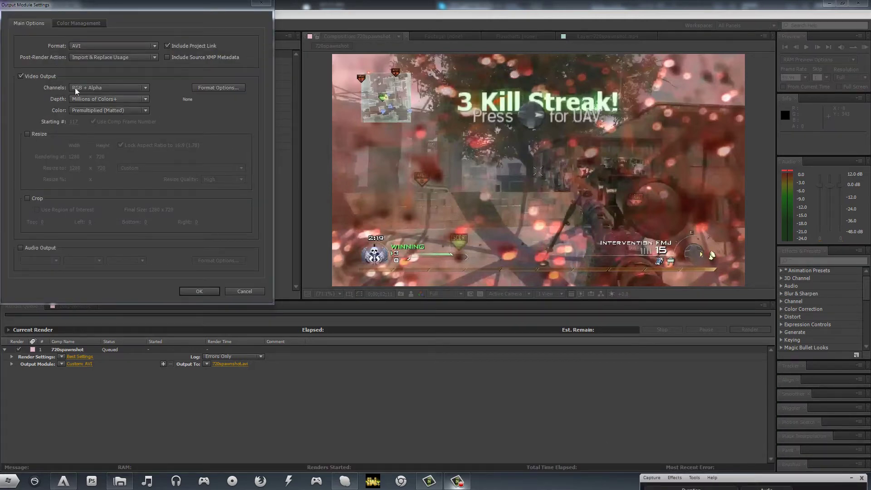
pyautogui.click(97, 47)
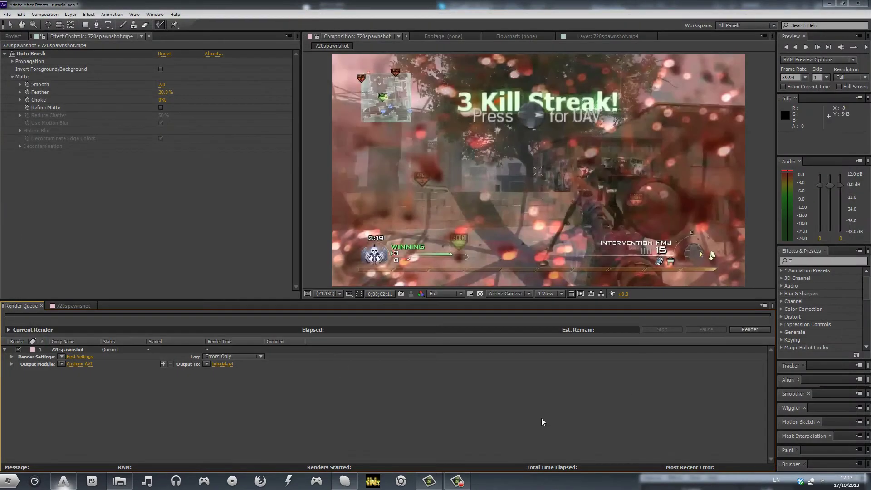
# Render the gun composition, accepting the work-area warning.
pyautogui.click(750, 330)
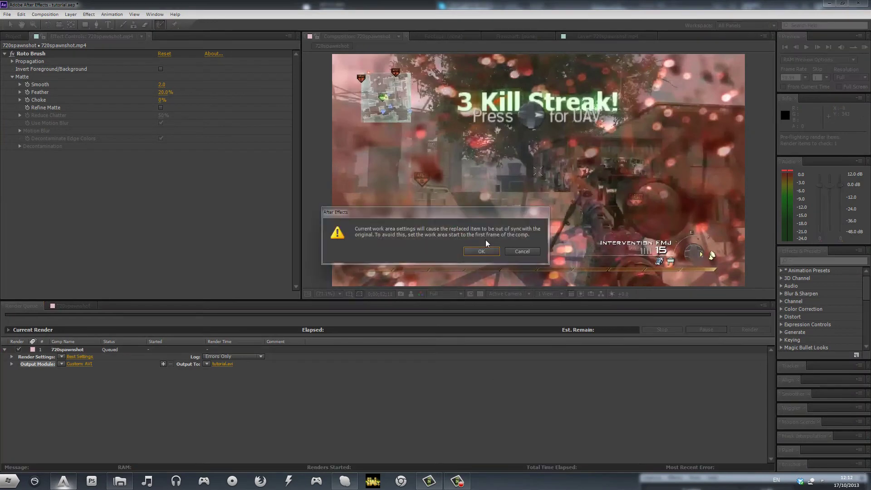
pyautogui.click(482, 251)
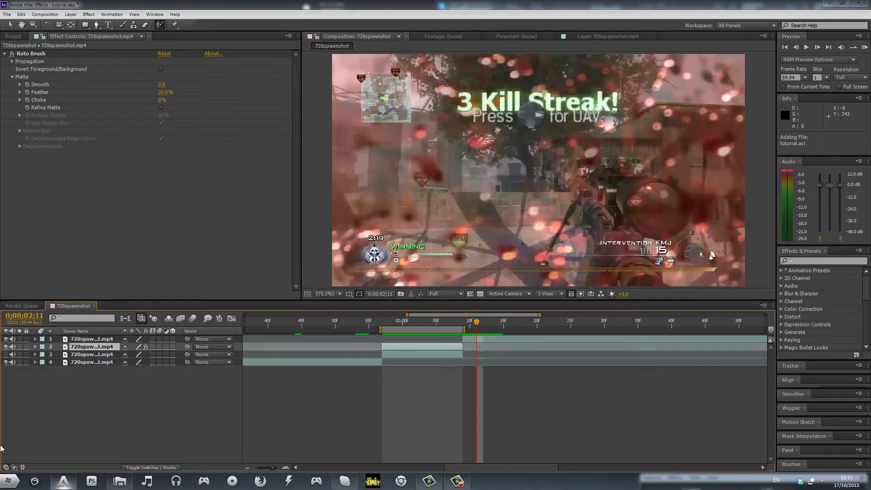
pyautogui.click(7, 483)
# Find the rendered tutorial file by searching 'tutorial' in Windows.
pyautogui.write('tutorial')
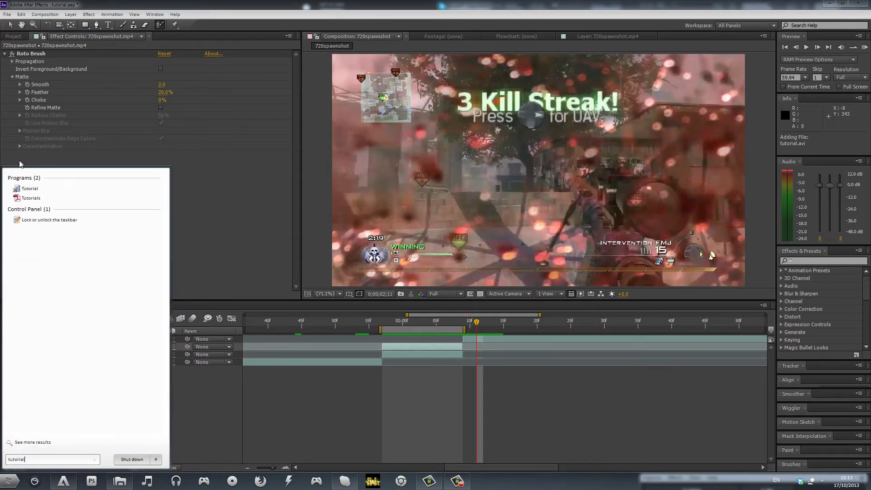
pyautogui.click(22, 231)
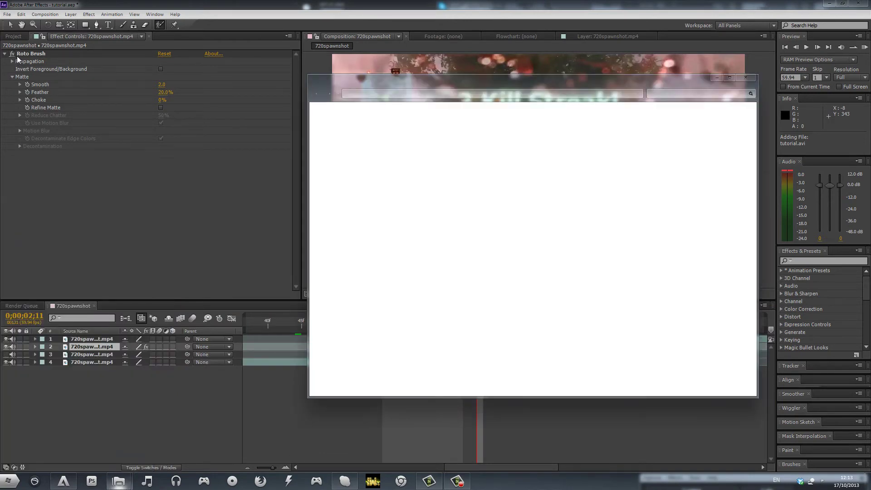
pyautogui.click(119, 481)
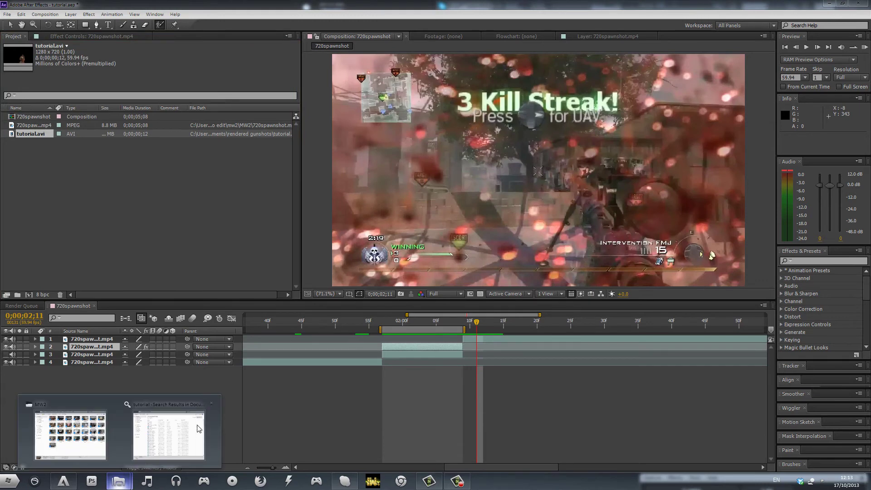
pyautogui.click(188, 433)
# Import the tutorial video into the project and delete the roto-brushed layer.
pyautogui.click(432, 168)
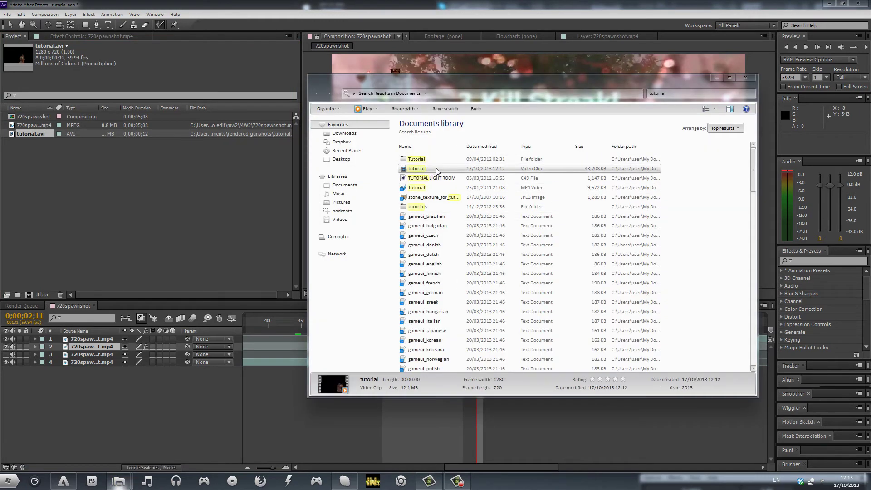
pyautogui.moveTo(436, 168); pyautogui.dragTo(40, 174)
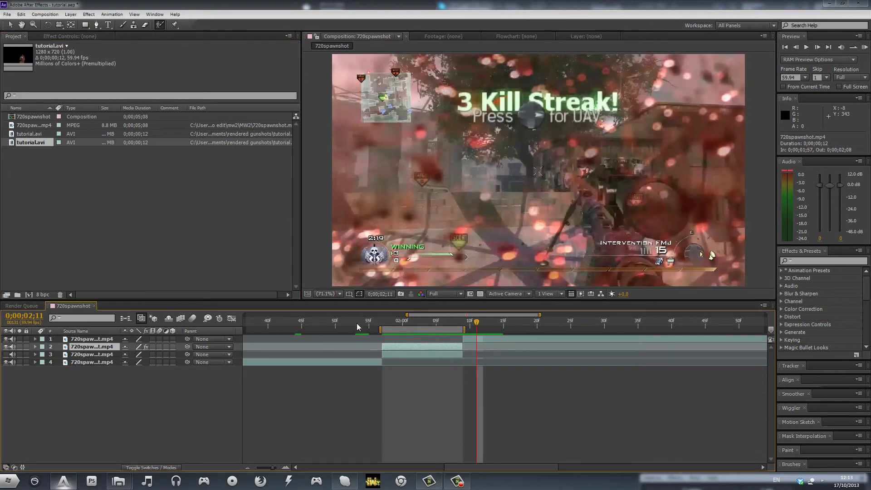
pyautogui.press('Delete')
# Place tutorial.avi as layer 2, then re-enable and select the gameplay footage layer.
pyautogui.moveTo(39, 144)
pyautogui.mouseDown()
pyautogui.moveTo(455, 348)
pyautogui.moveTo(405, 350)
pyautogui.mouseUp()
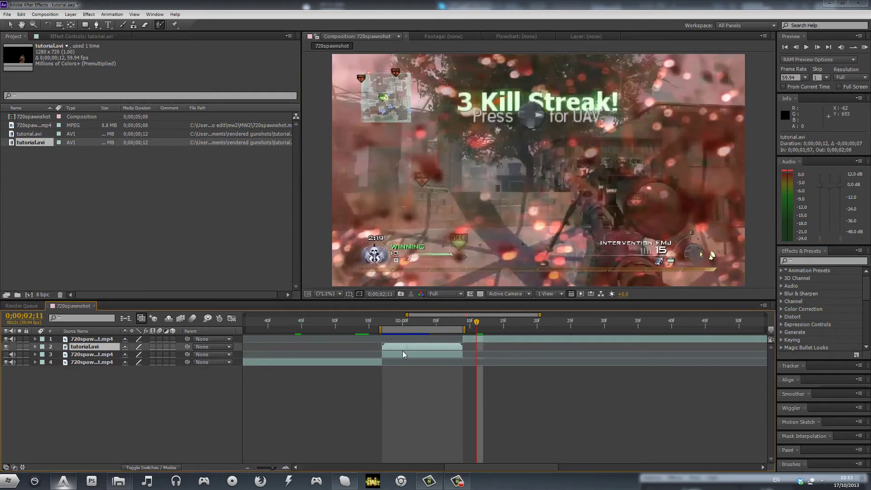
pyautogui.click(389, 326)
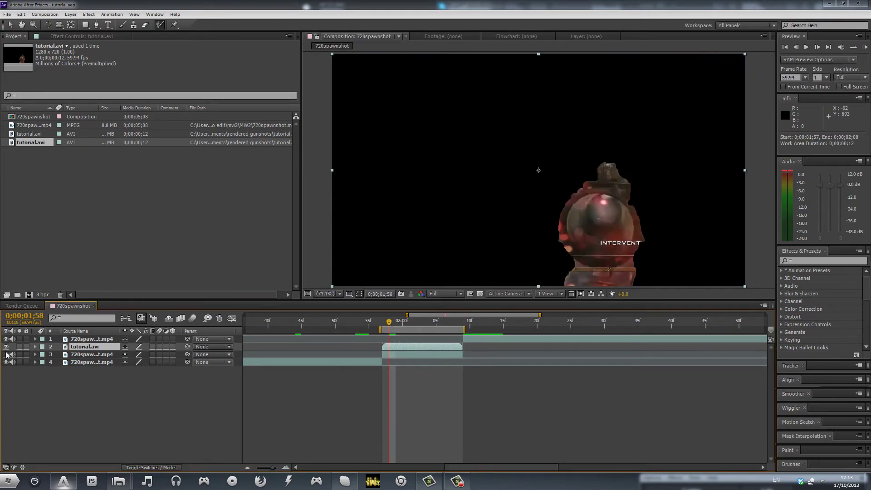
pyautogui.click(6, 354)
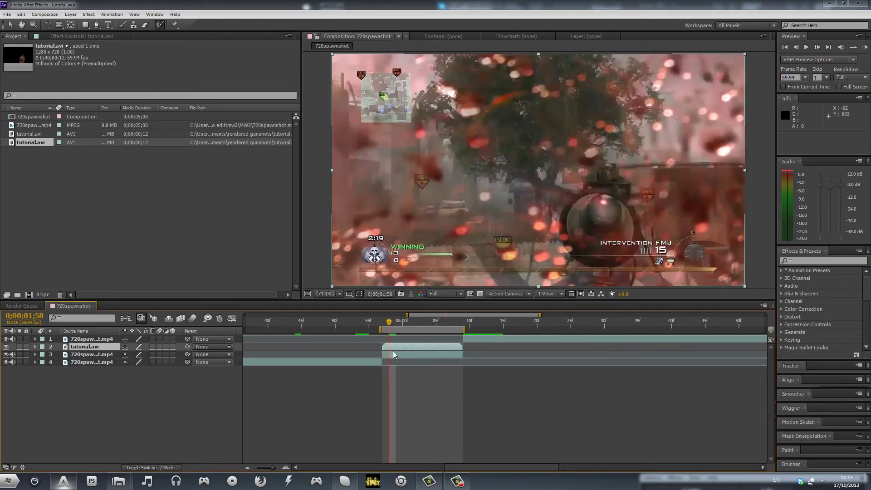
pyautogui.click(415, 354)
pyautogui.click(804, 260)
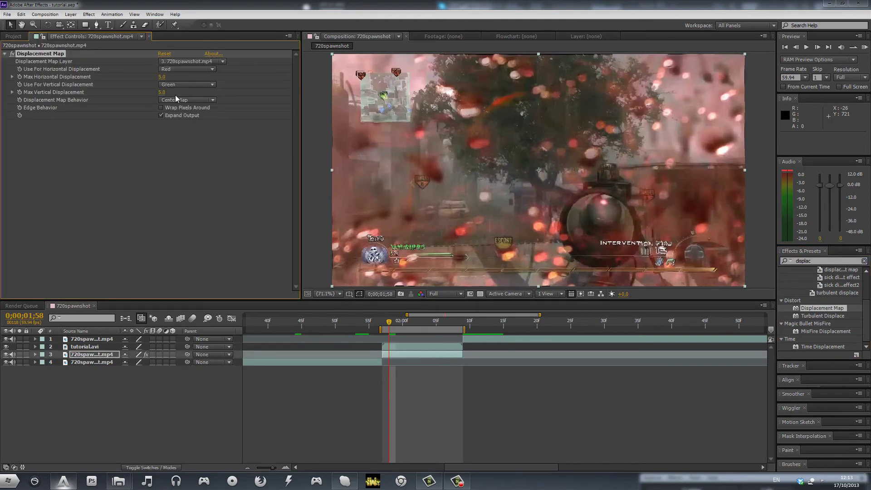
# Set Displacement Map to Stretch Map to Fit with tutorial.avi, hide it, raise vertical displacement.
pyautogui.click(169, 101)
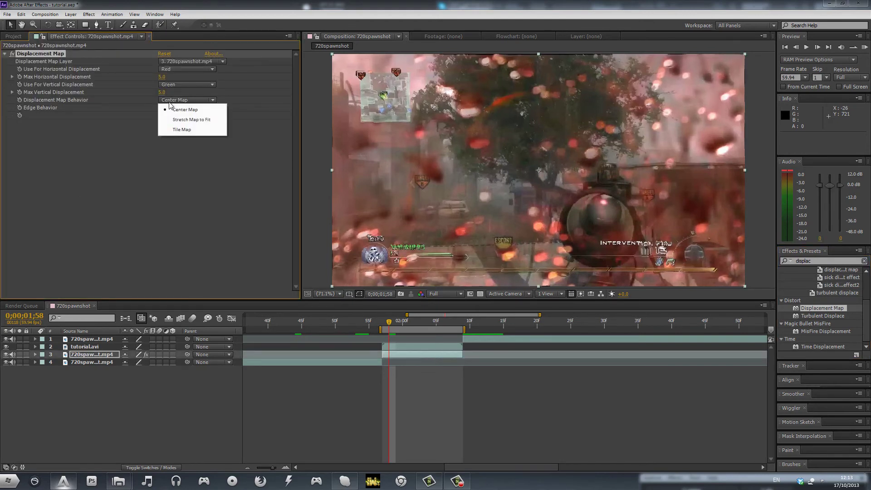
pyautogui.click(180, 124)
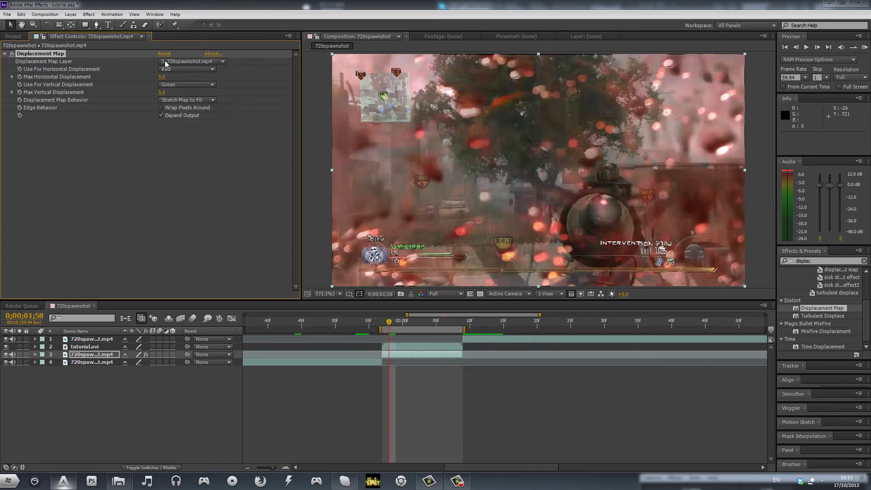
pyautogui.click(177, 64)
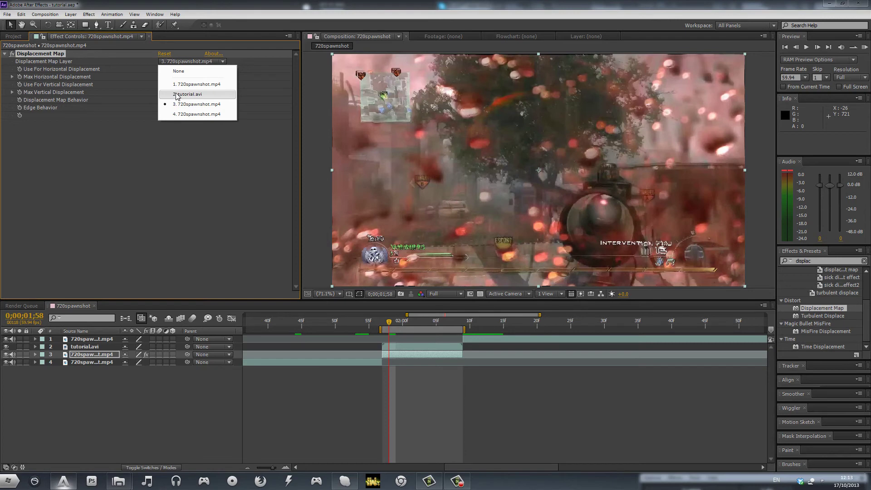
pyautogui.click(195, 95)
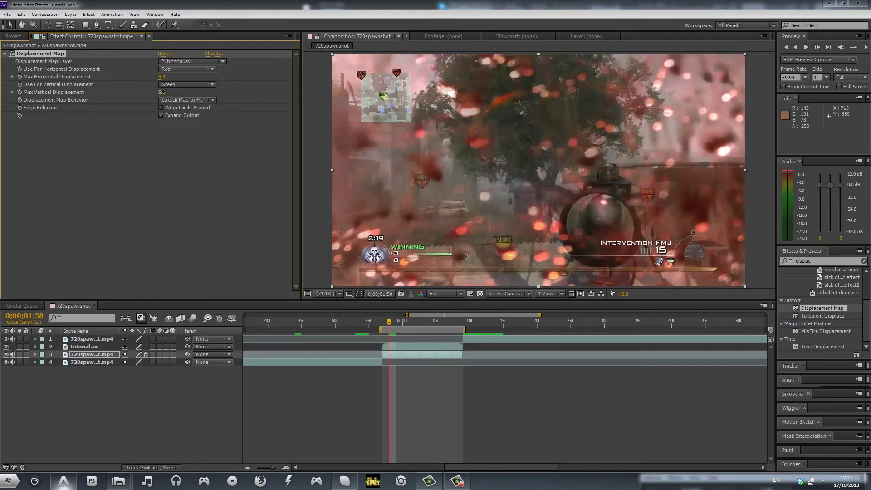
pyautogui.click(6, 347)
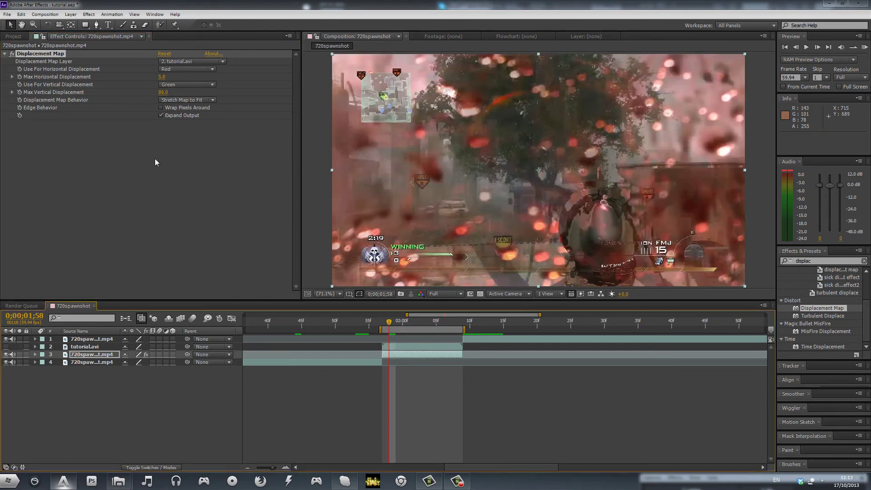
pyautogui.moveTo(161, 95)
pyautogui.mouseDown()
pyautogui.moveTo(404, 140)
pyautogui.moveTo(335, 170)
pyautogui.mouseUp()
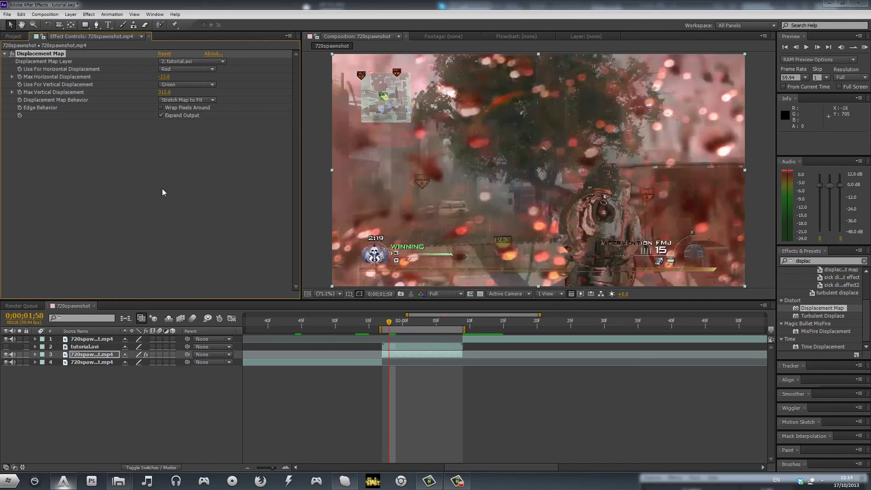
# Scrub the frames around the gun shot to check the -12/312 displacement distortion.
pyautogui.click(424, 322)
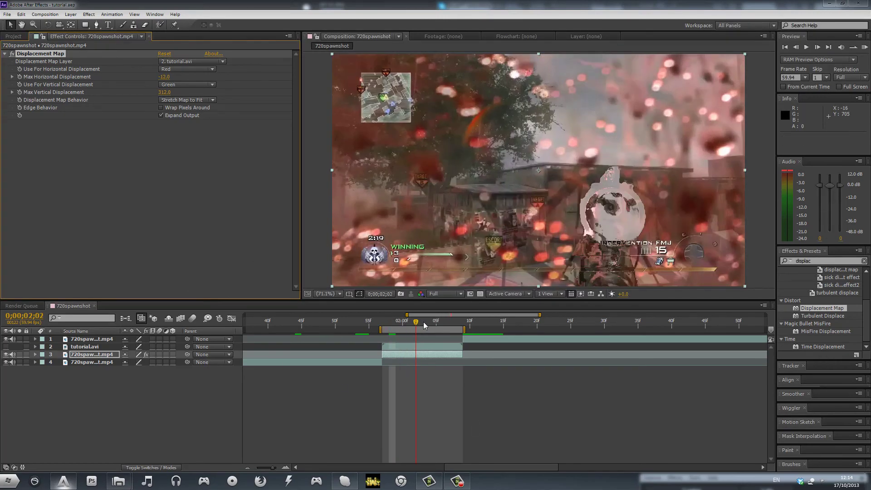
pyautogui.moveTo(424, 324); pyautogui.dragTo(336, 354)
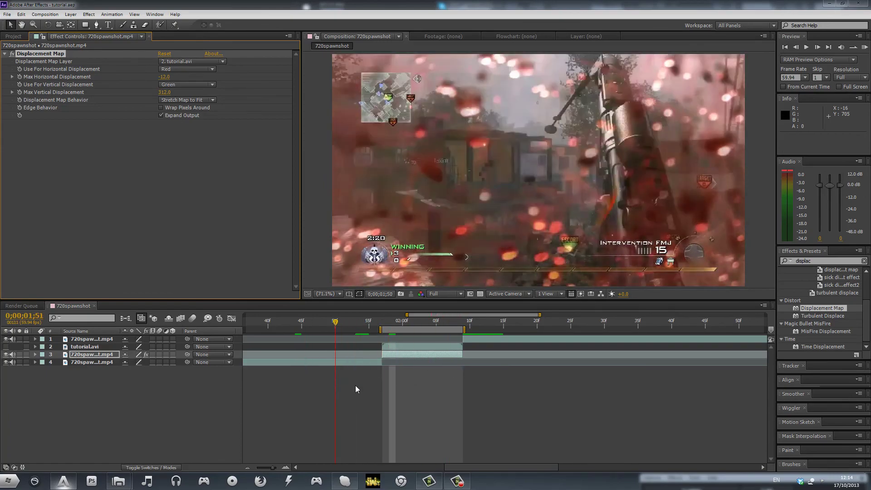
pyautogui.moveTo(356, 387)
pyautogui.mouseDown()
pyautogui.moveTo(443, 386)
pyautogui.moveTo(510, 401)
pyautogui.moveTo(348, 403)
pyautogui.moveTo(489, 413)
pyautogui.mouseUp()
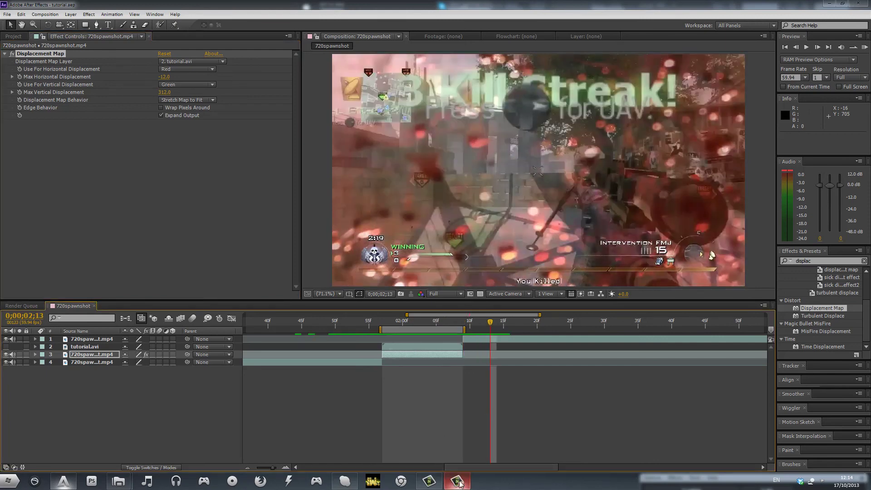
pyautogui.moveTo(458, 481)
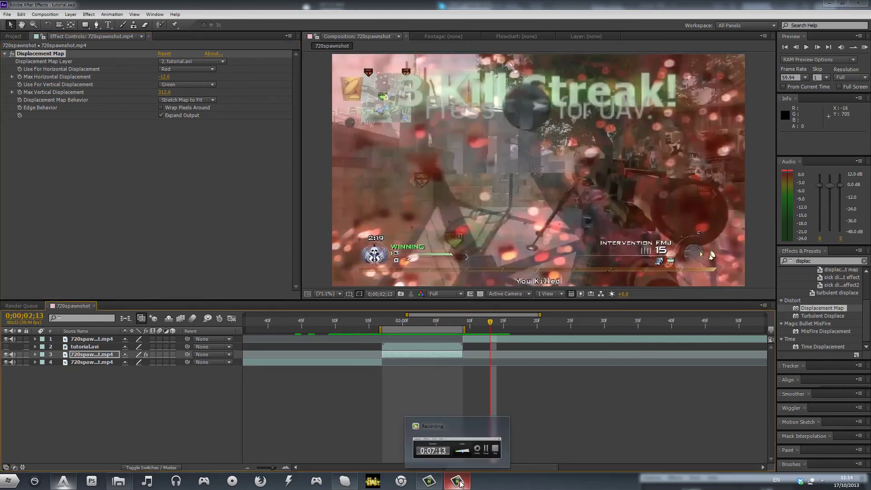
pyautogui.click(548, 437)
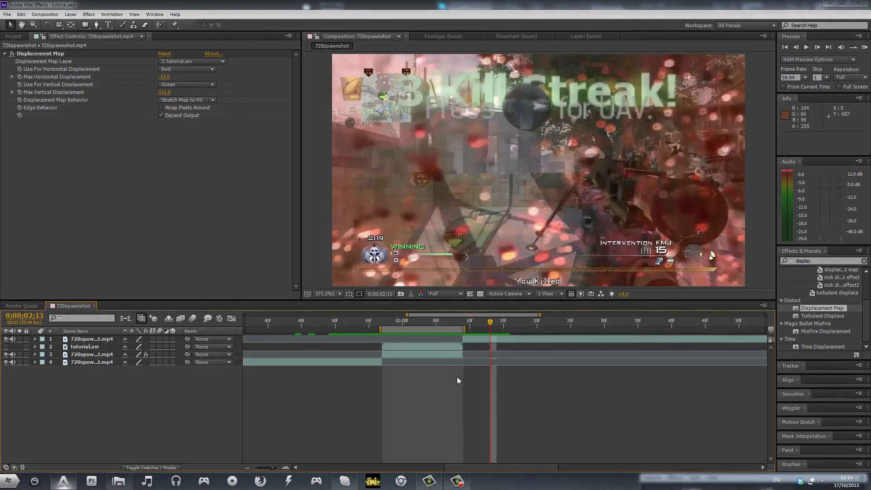
pyautogui.click(382, 321)
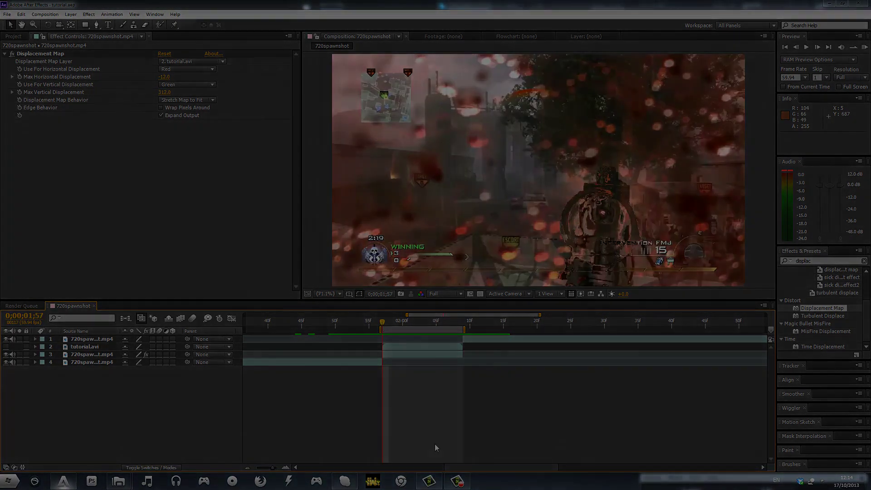